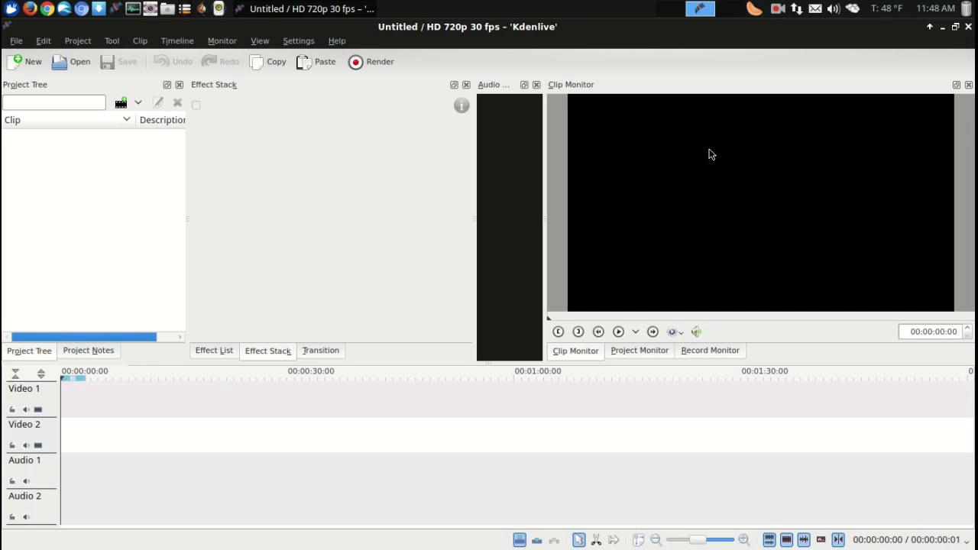
Close the empty untitled Kdenlive project window to reveal the desktop.
click(967, 29)
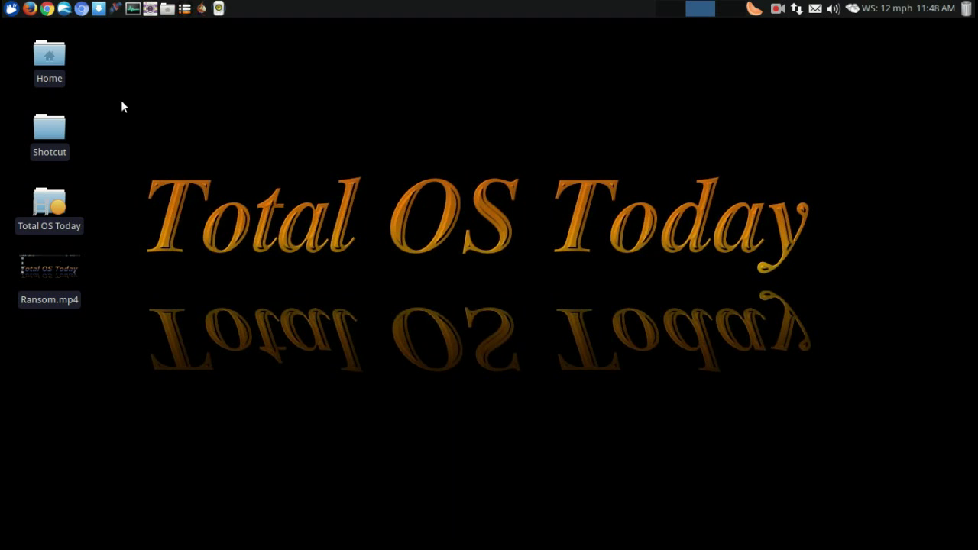
Open the desktop's Shotcut folder in File Manager and launch the Shotcut application from it.
double_click(56, 127)
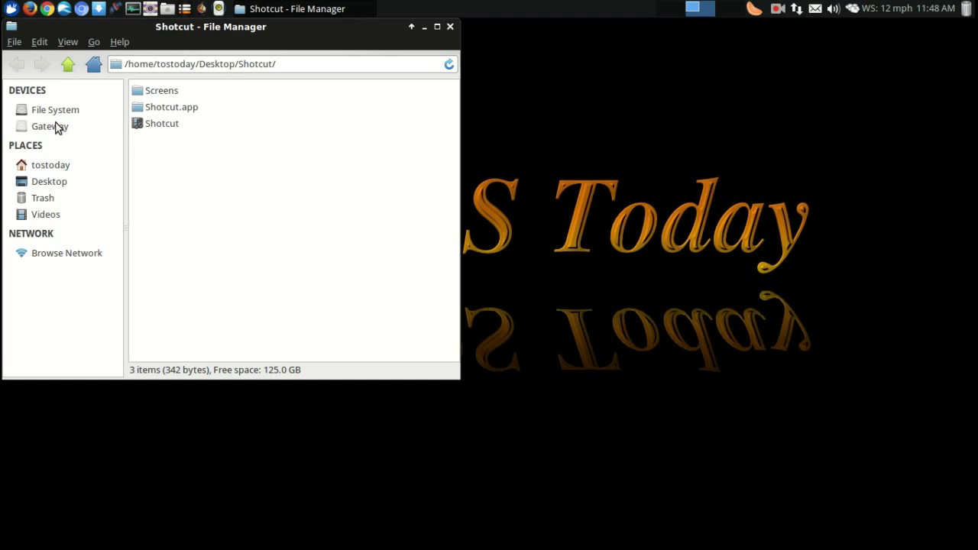
drag(215, 29, 498, 75)
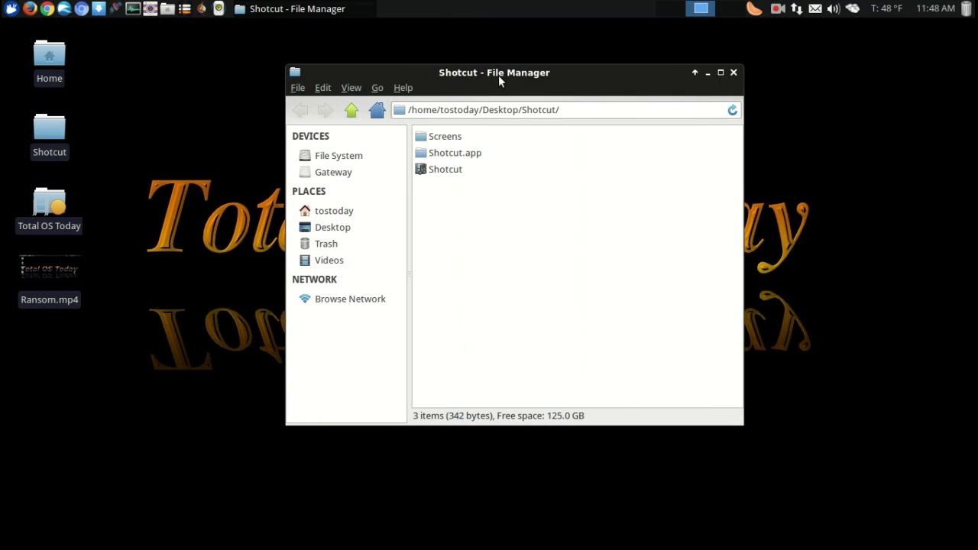
click(457, 171)
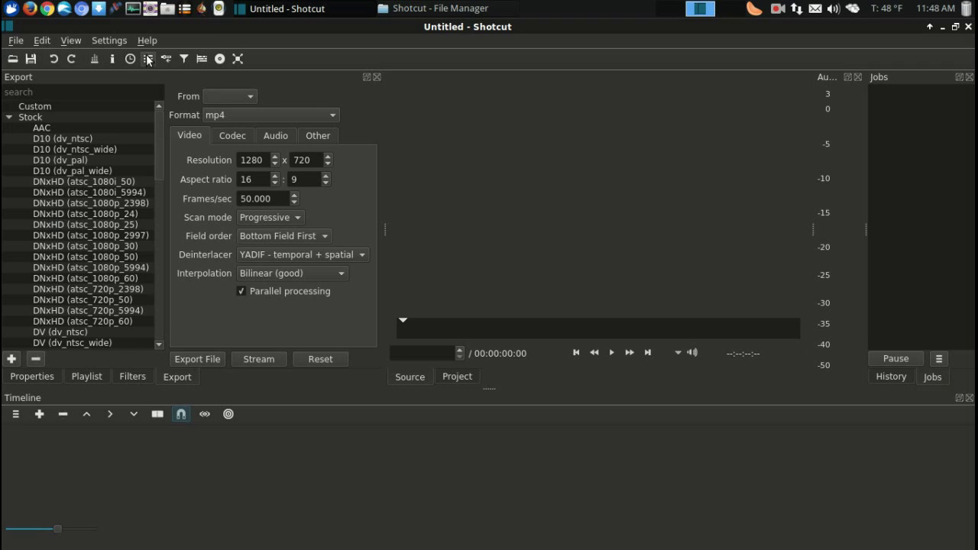
click(117, 41)
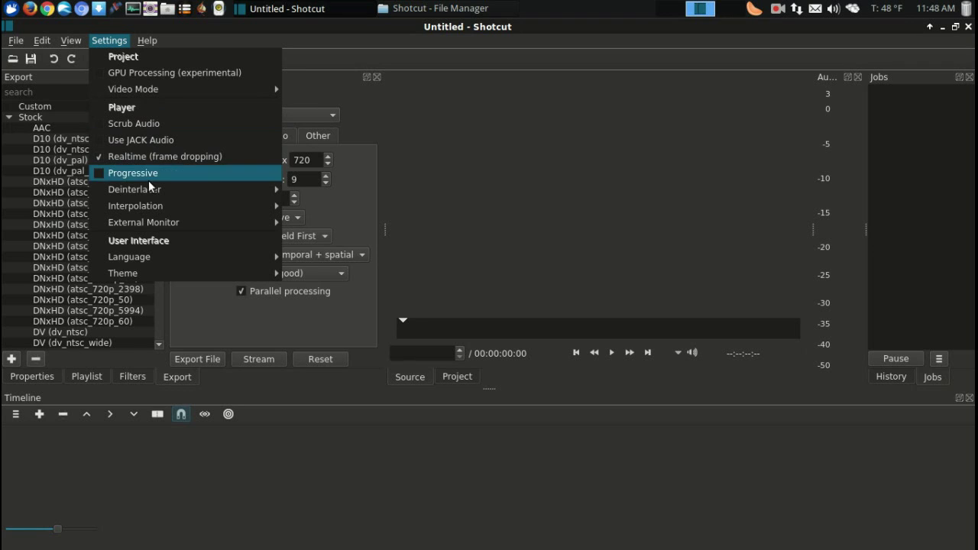
mouse_move(150, 191)
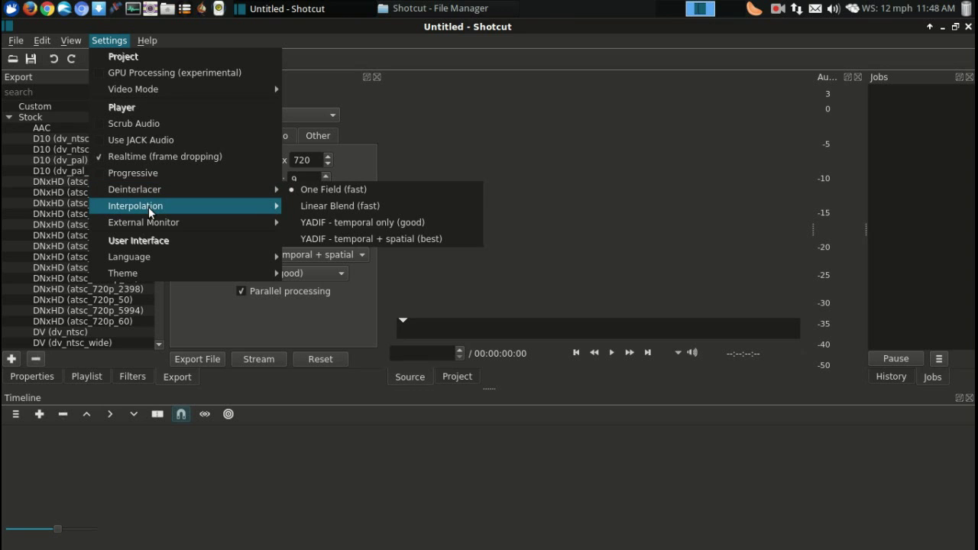
click(623, 201)
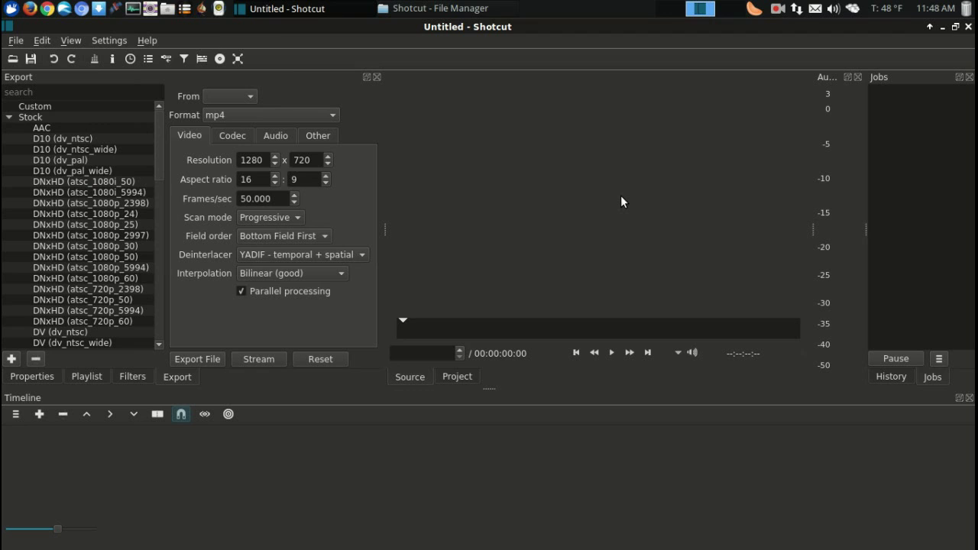
Open Ransom.mp4 from the Desktop and drop it onto the V1 video track.
click(13, 60)
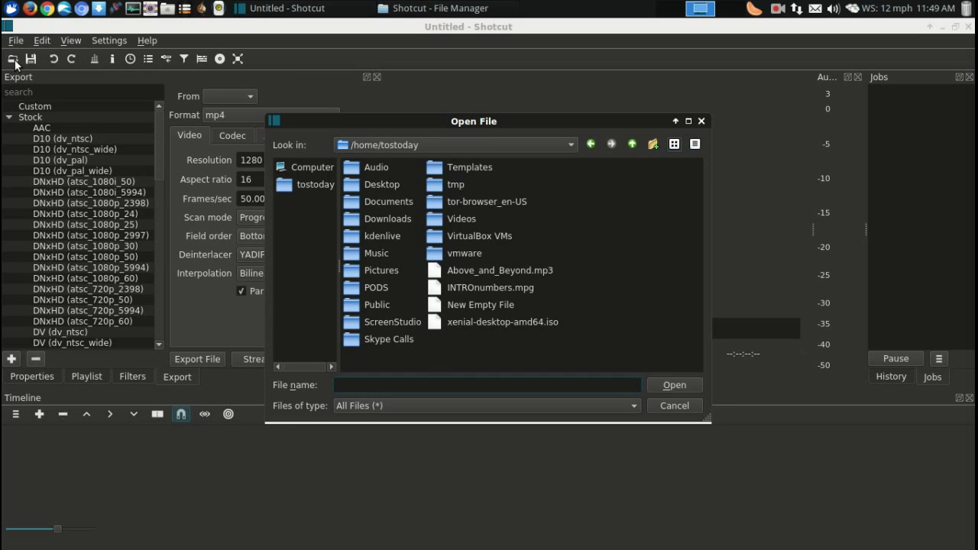
click(302, 186)
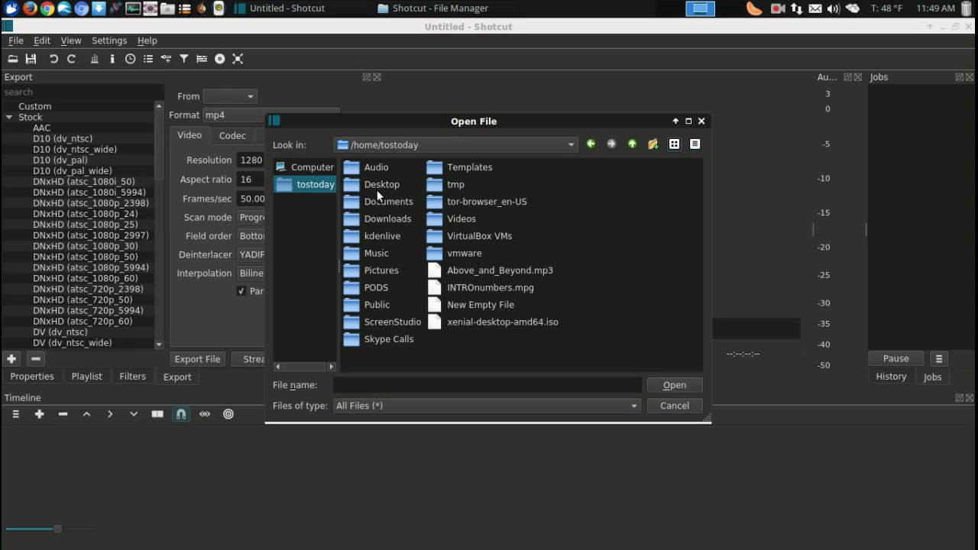
double_click(386, 184)
click(404, 201)
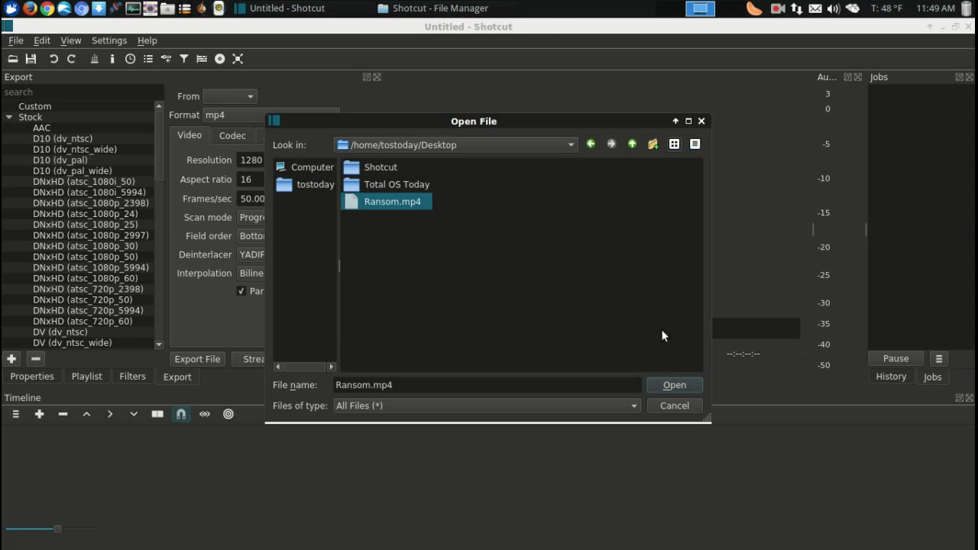
click(678, 386)
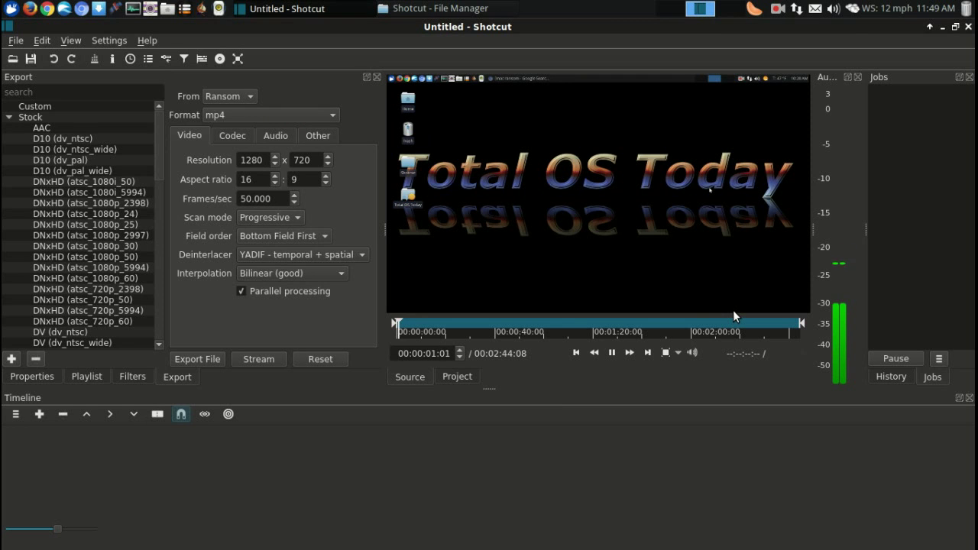
click(612, 354)
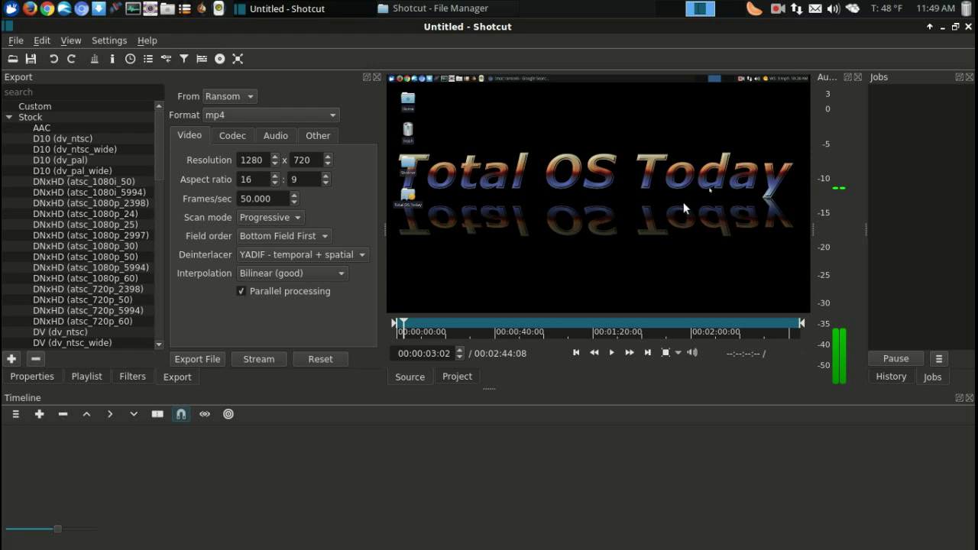
drag(680, 197, 419, 474)
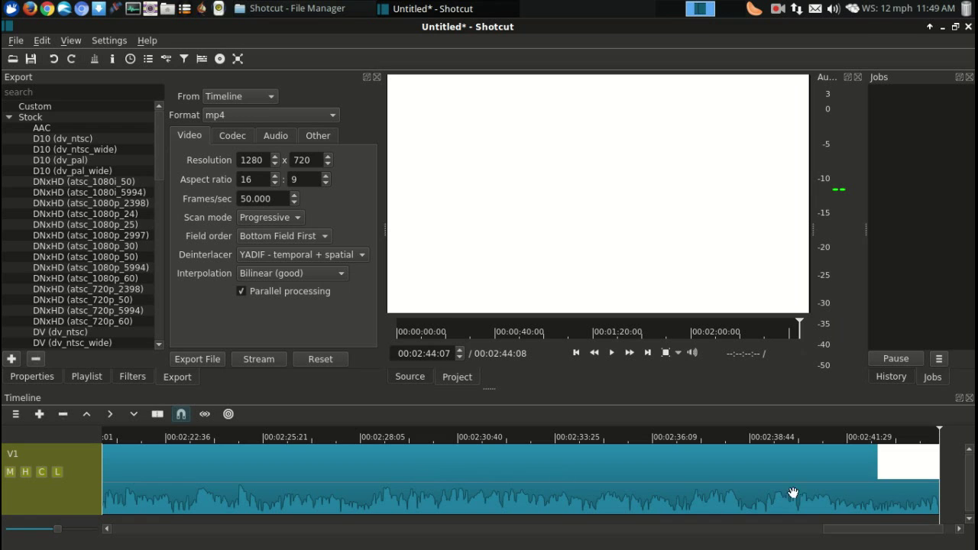
drag(943, 538, 148, 533)
Shift Ransom.mp4 later on V1 so it starts about 14 seconds in.
click(110, 438)
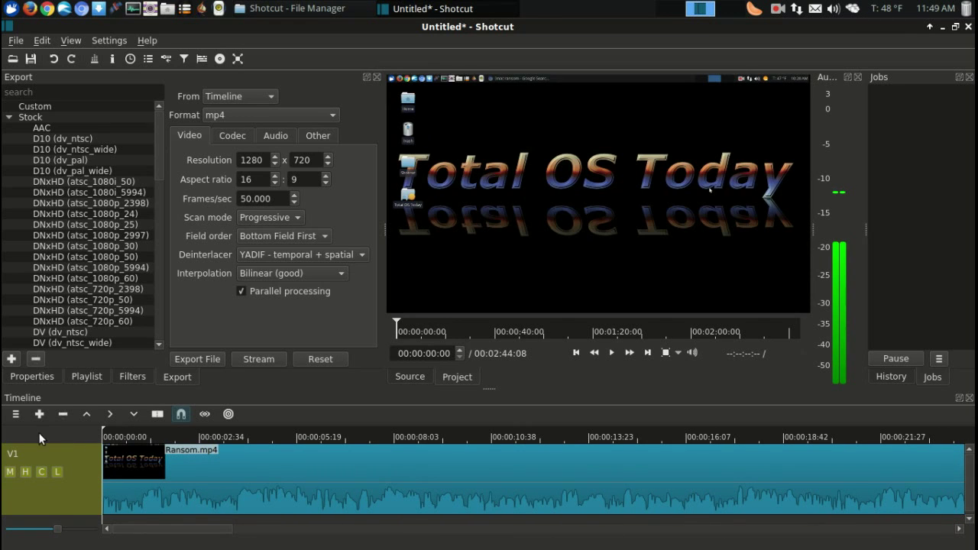
click(410, 376)
click(464, 376)
drag(260, 480, 769, 460)
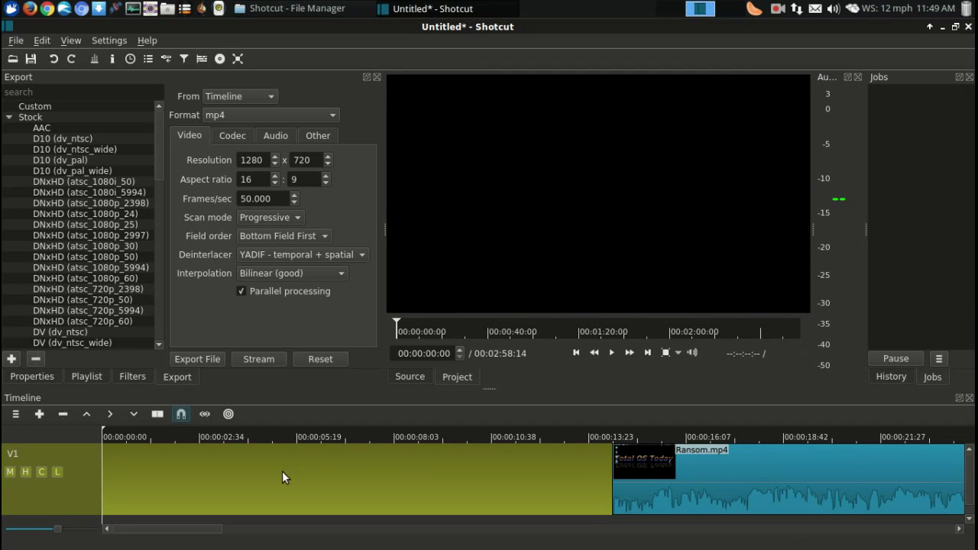
Open INTROnumbers.mpg from the home folder and drop it at the start of V1, before Ransom.mp4.
click(12, 59)
click(322, 187)
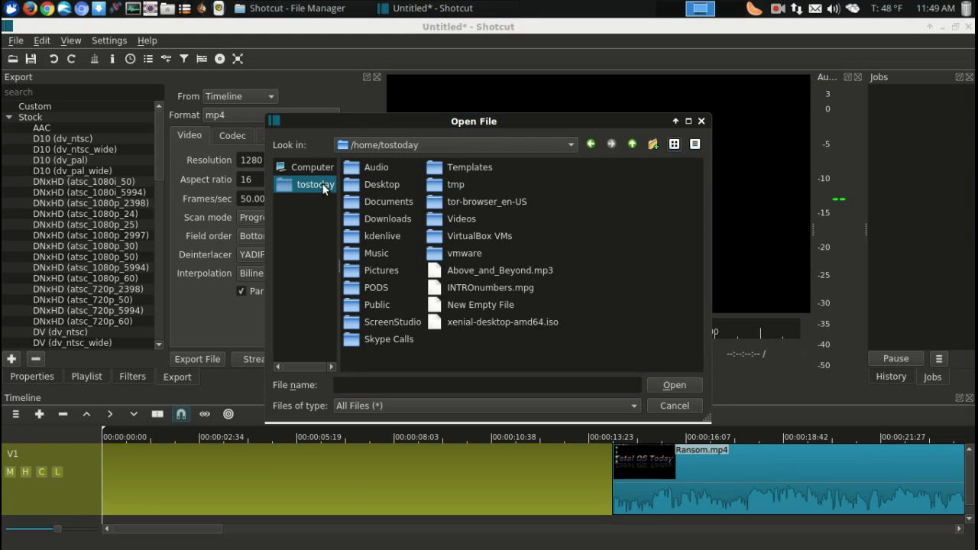
double_click(524, 285)
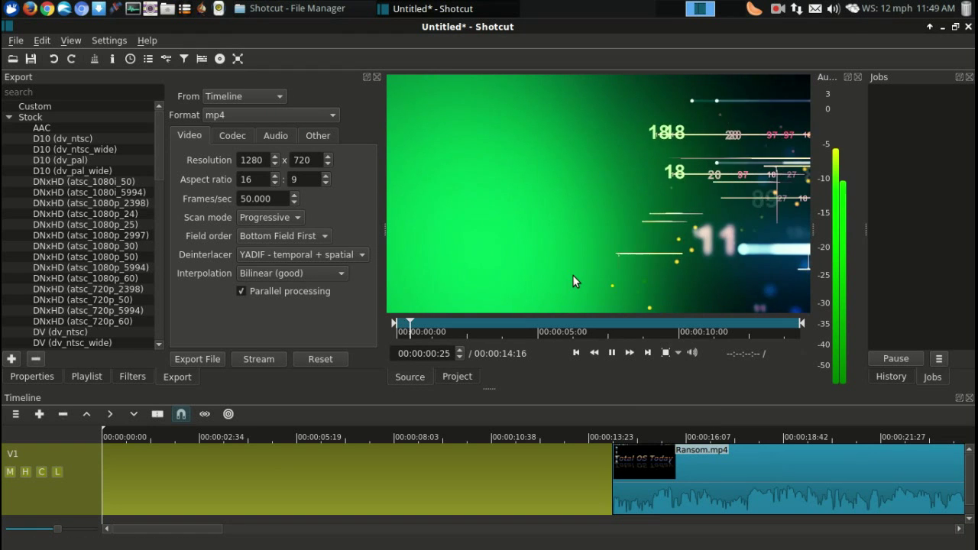
click(612, 353)
drag(587, 218, 106, 465)
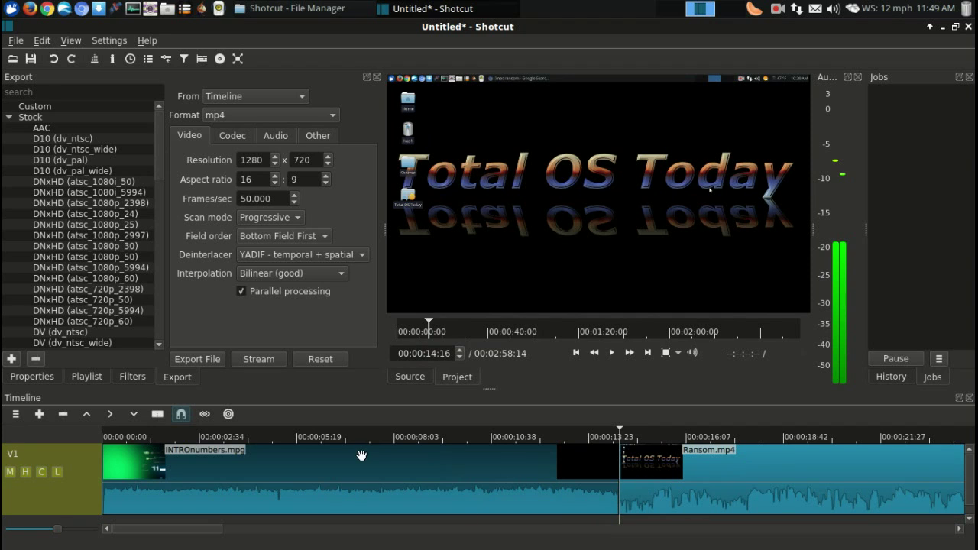
click(451, 434)
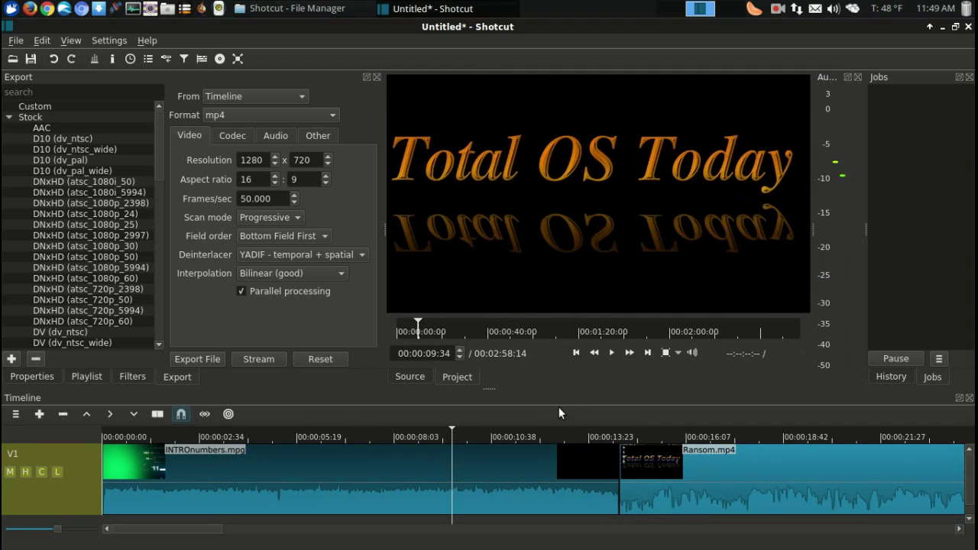
click(612, 353)
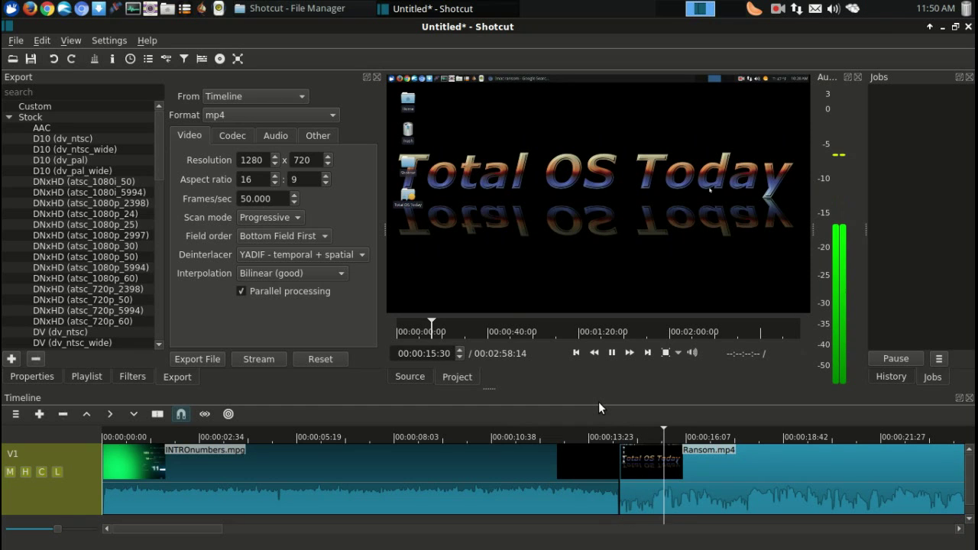
click(612, 353)
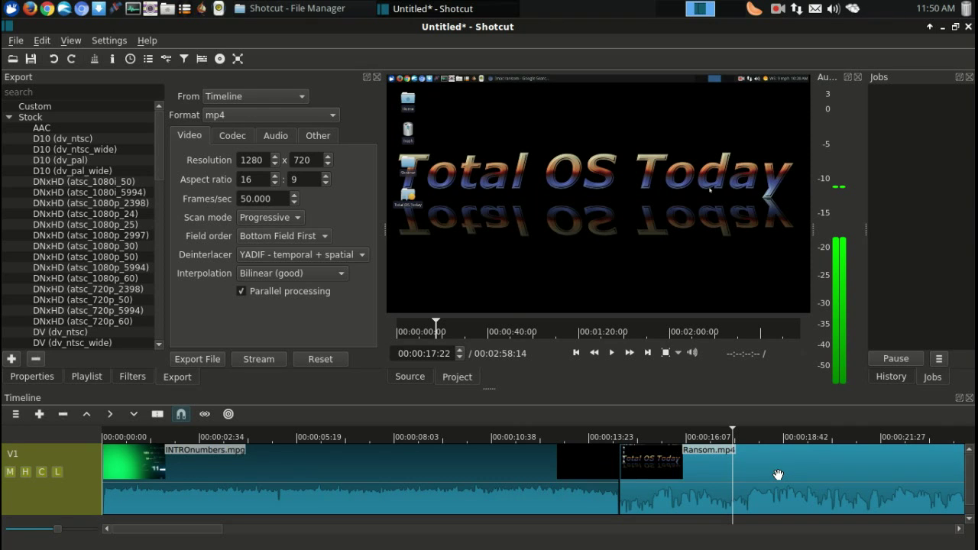
Split the intro clip about 3 seconds in and remove the first piece.
click(104, 435)
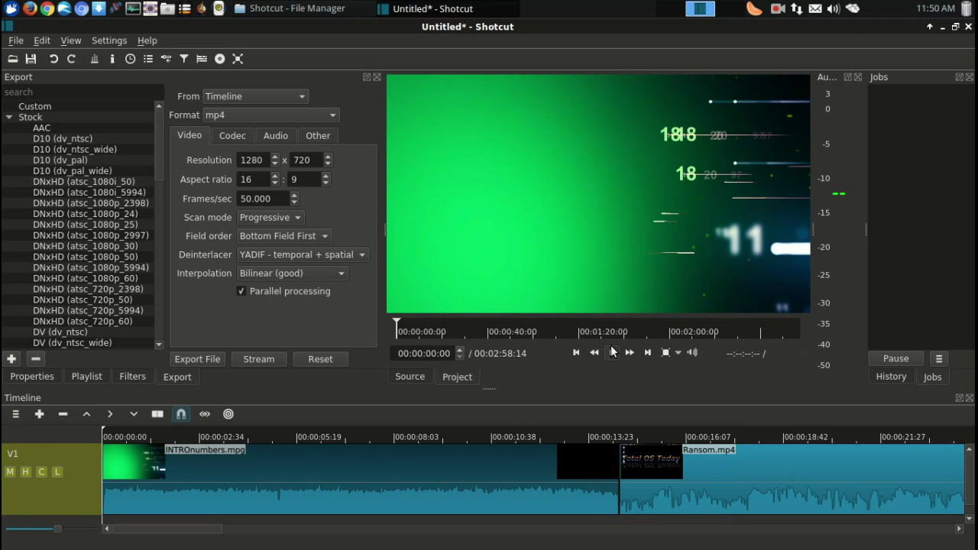
click(612, 352)
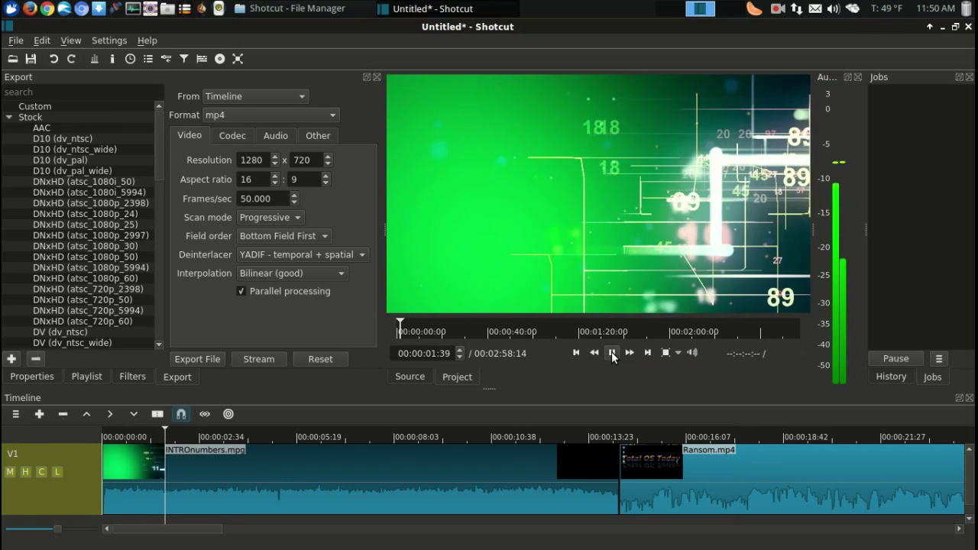
click(611, 353)
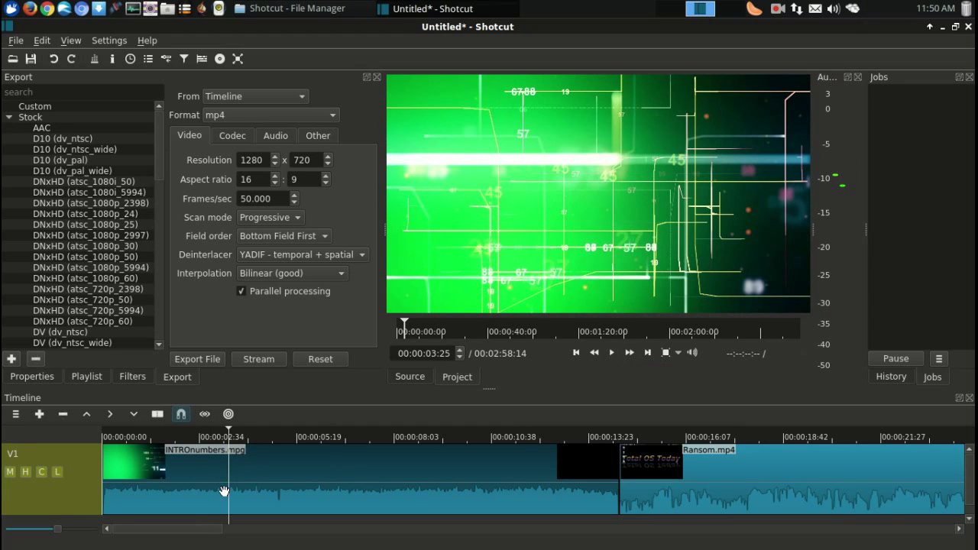
right_click(230, 480)
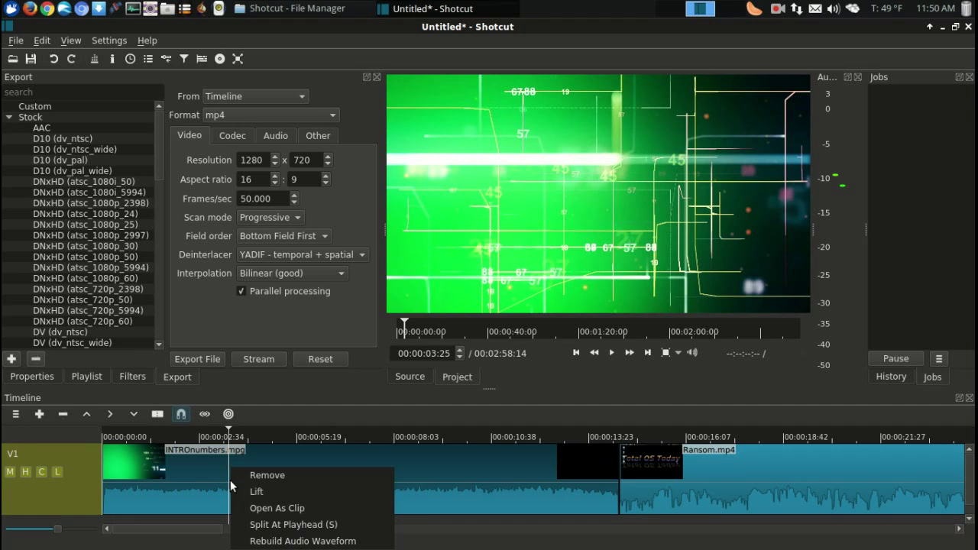
click(264, 524)
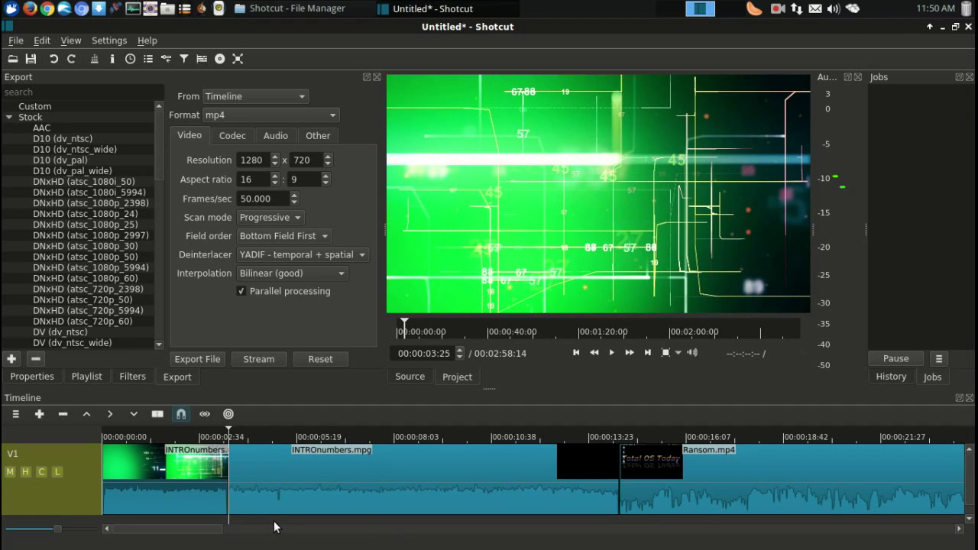
right_click(167, 478)
click(208, 474)
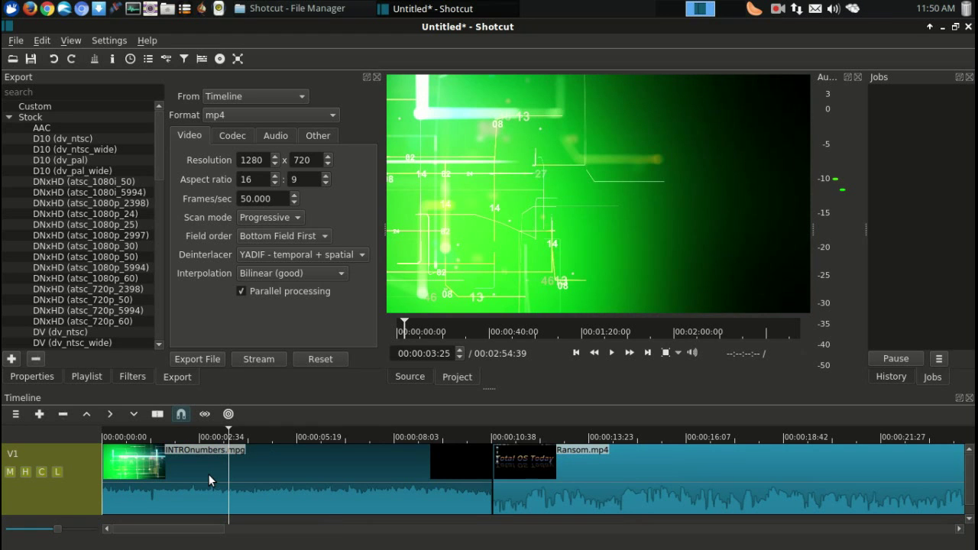
drag(163, 433, 47, 435)
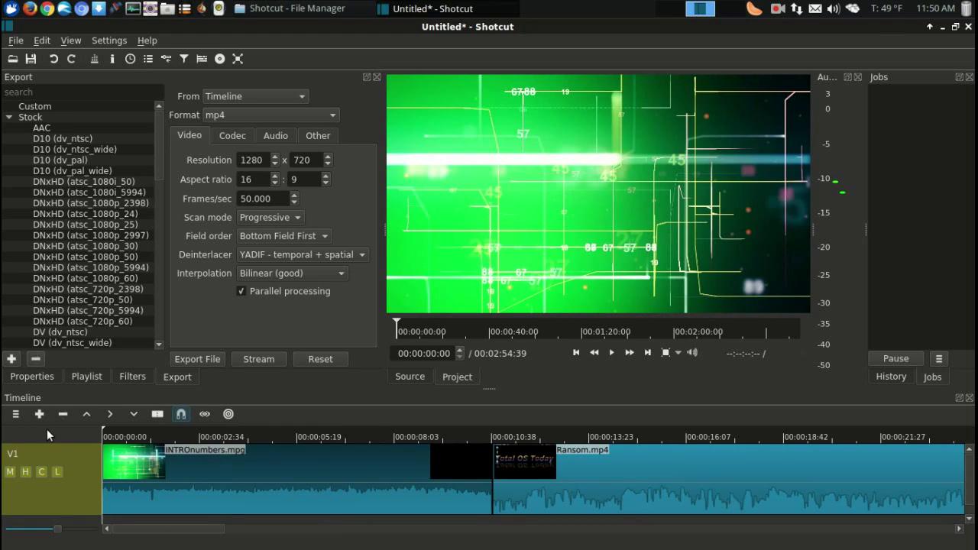
Preview the edited project's start and final seconds, then show the empty Filters panel.
click(611, 352)
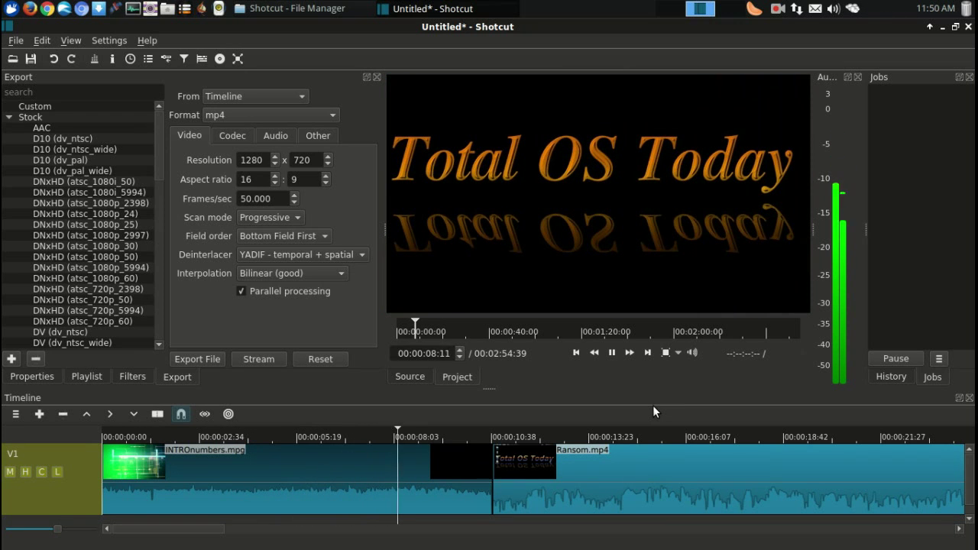
click(611, 352)
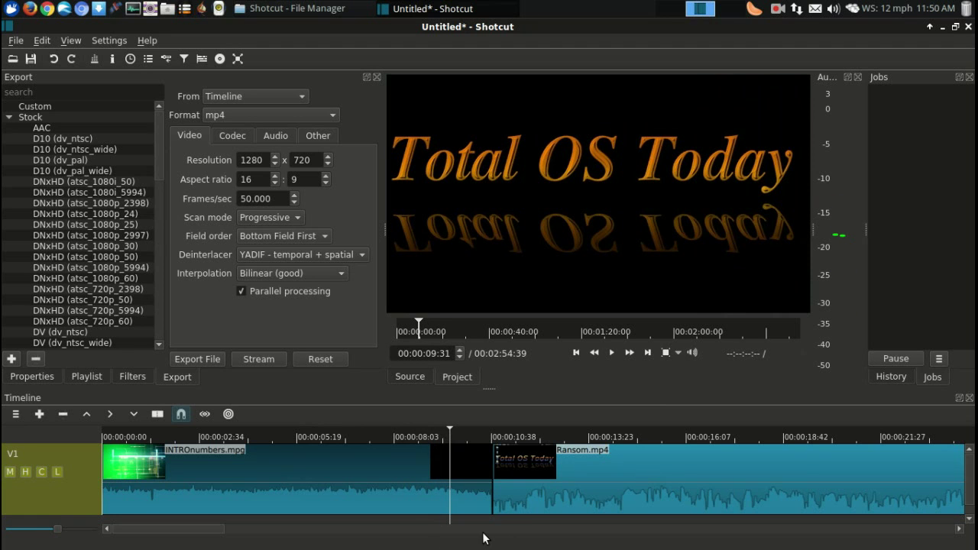
drag(202, 526, 936, 535)
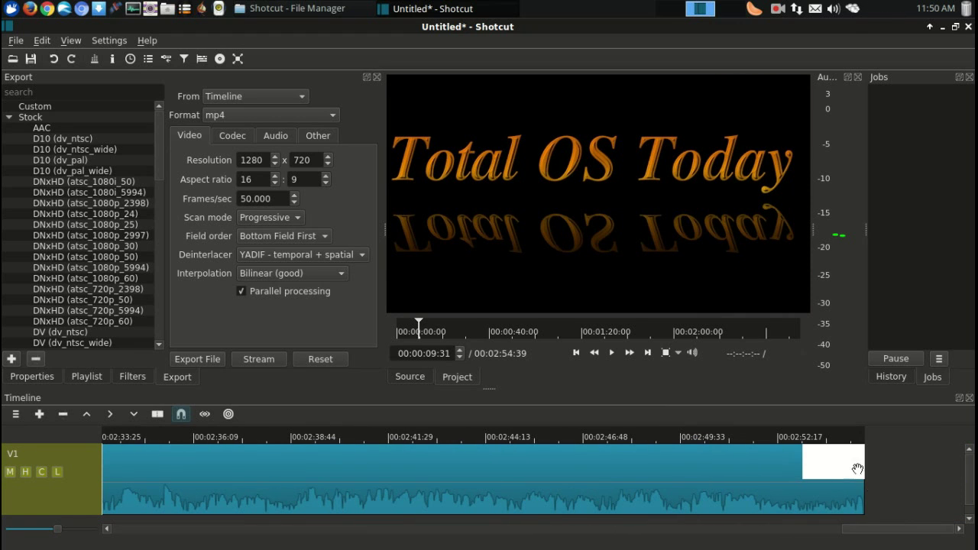
click(822, 437)
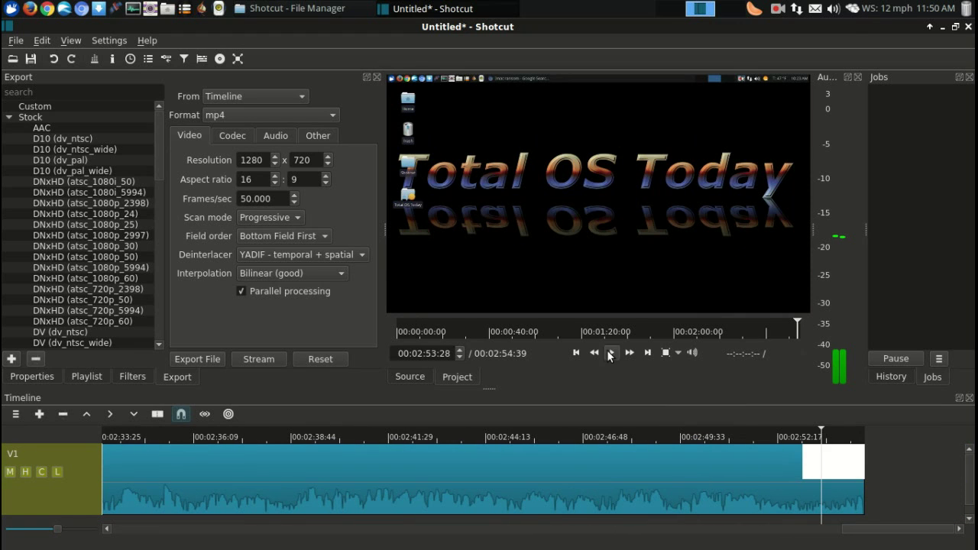
click(611, 353)
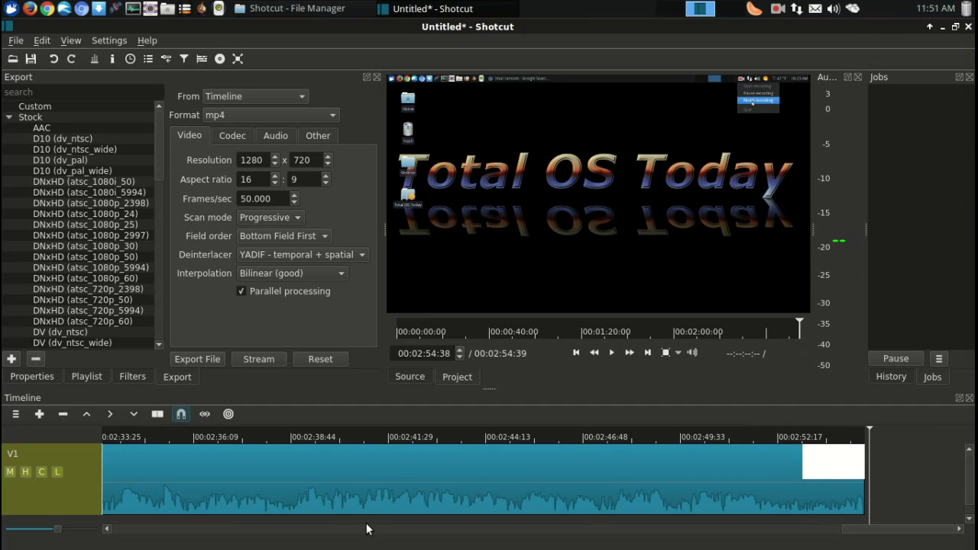
click(141, 377)
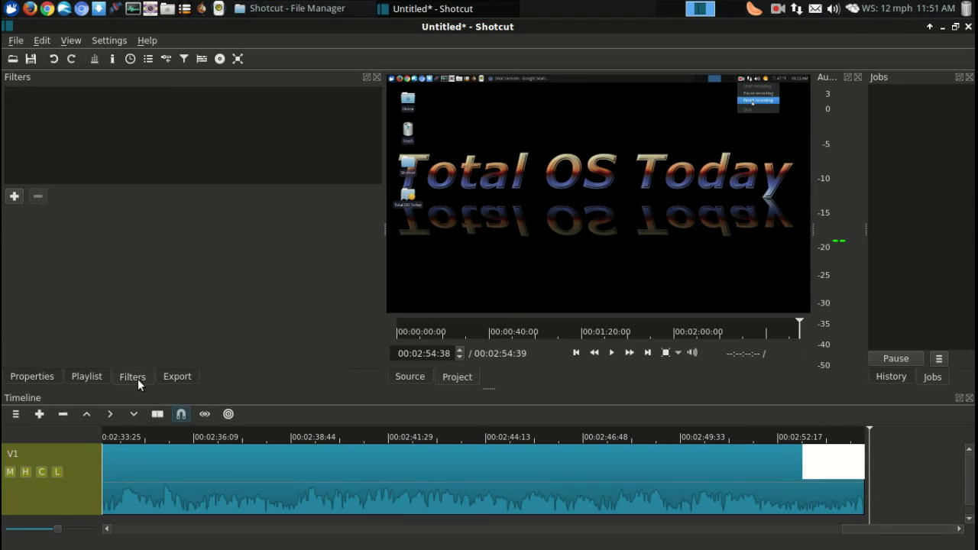
Add a Fade Out Video filter from the video filter list, with a 00:00:01:00 duration.
click(13, 197)
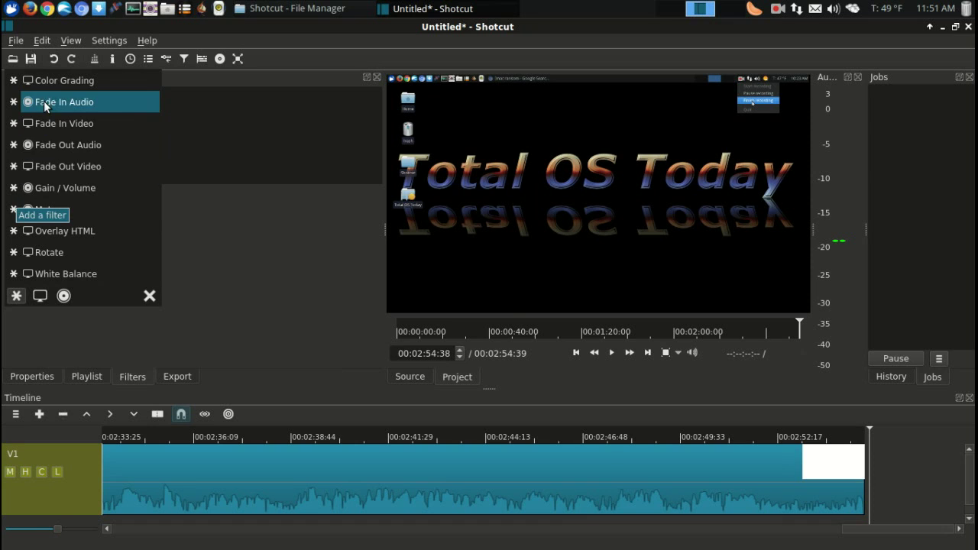
click(39, 297)
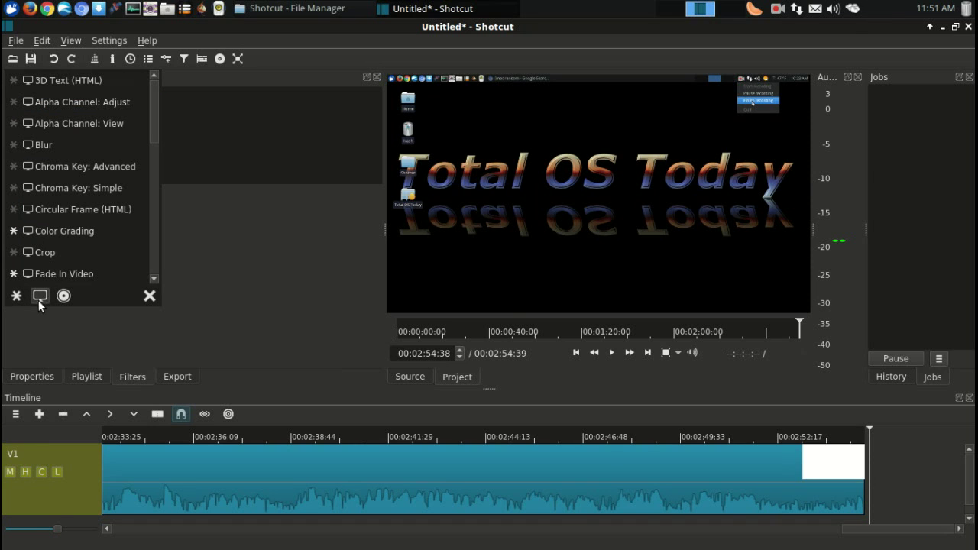
click(64, 297)
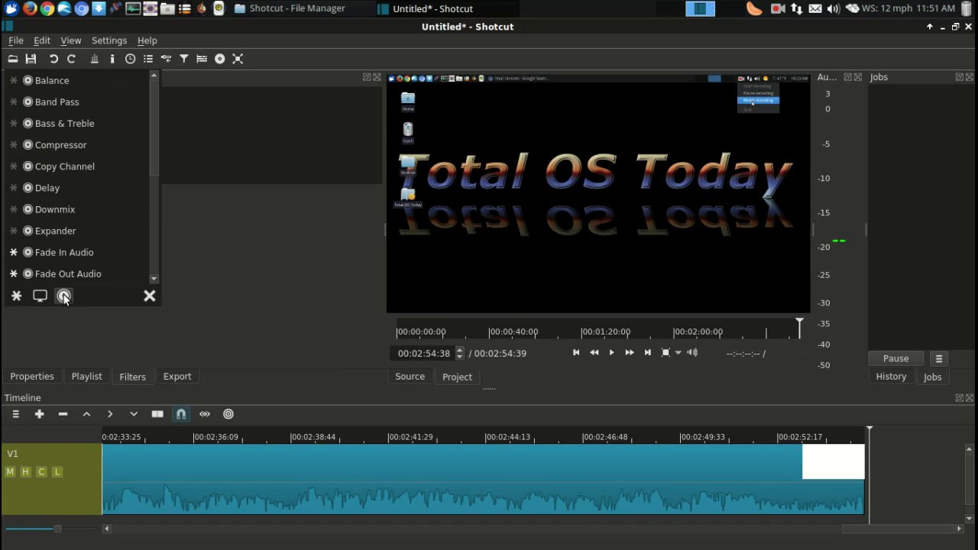
click(40, 296)
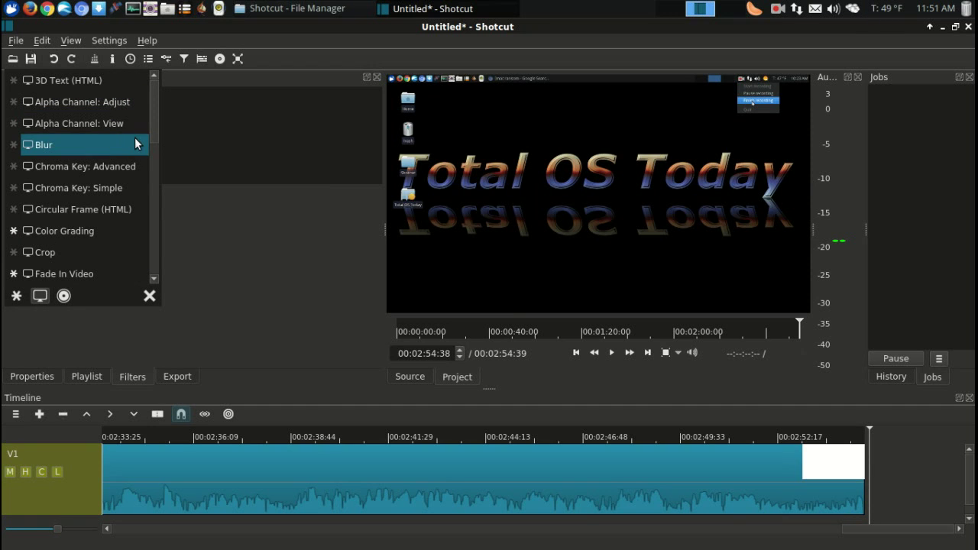
drag(151, 125, 157, 158)
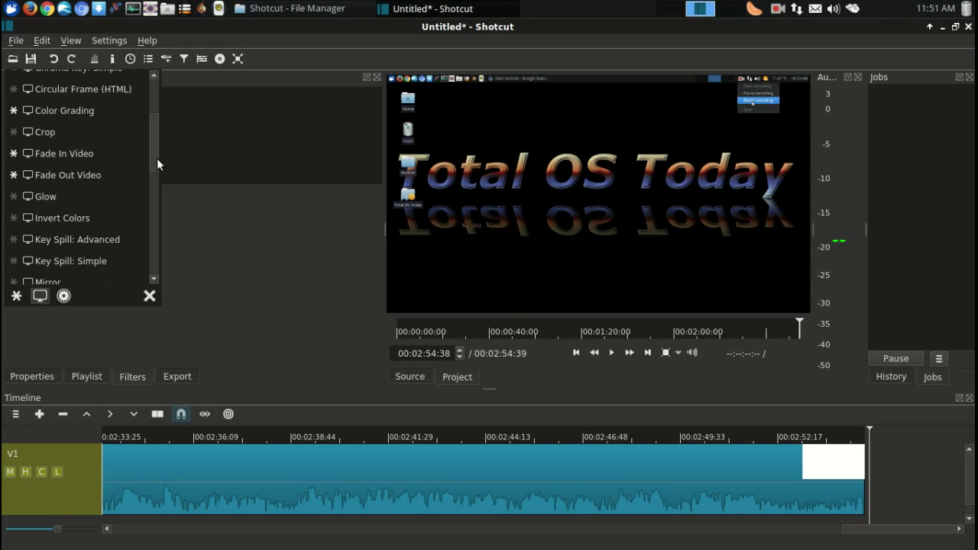
click(80, 175)
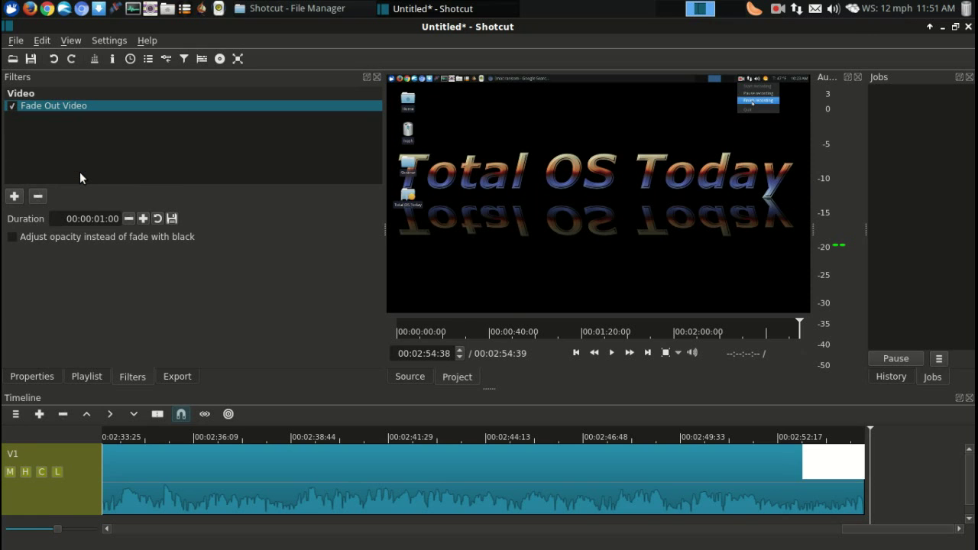
Nudge the fade-out duration up and back down, leaving it at 00:00:01:00.
click(144, 219)
click(144, 218)
click(143, 219)
click(143, 218)
click(143, 218)
click(129, 219)
click(129, 219)
click(129, 218)
click(129, 218)
click(129, 218)
Play the timeline's ending to confirm the video fades to black by 00:02:54:37.
click(775, 436)
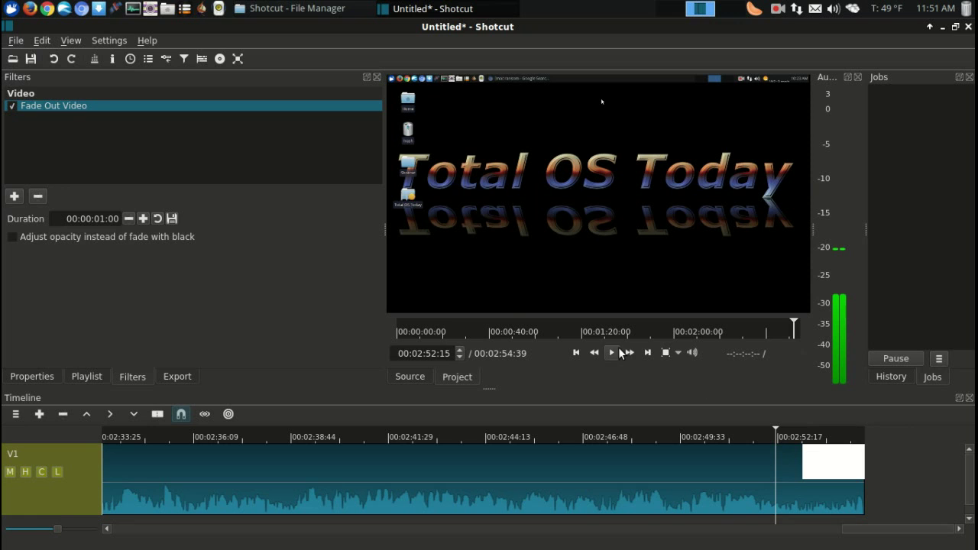
click(612, 352)
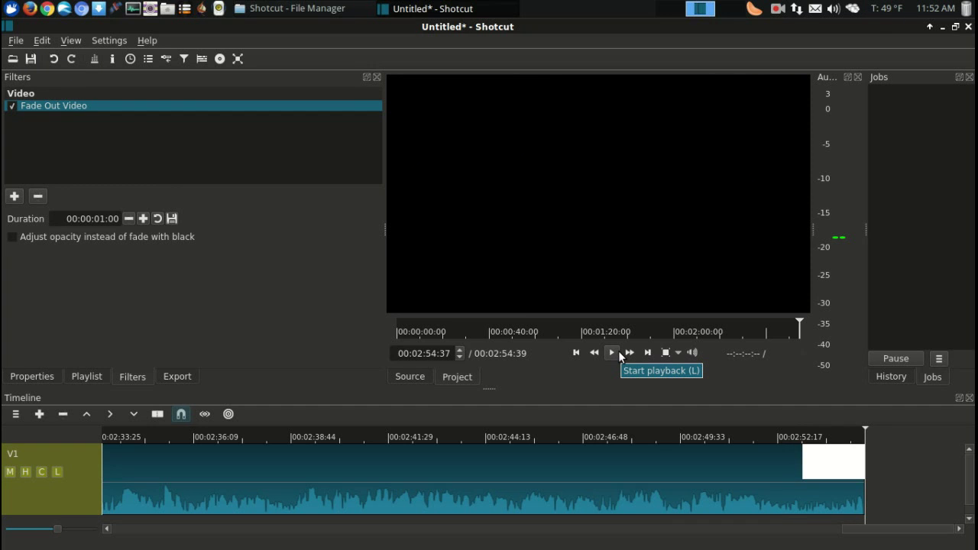
drag(940, 535, 186, 537)
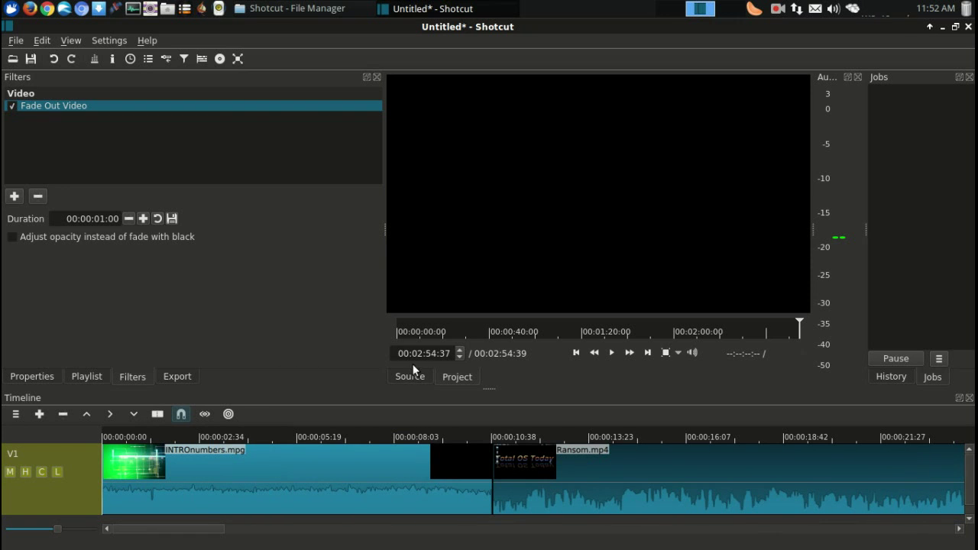
Choose the Flash export preset (flv, 1280 x 720) and raise the video bitrate to 5M.
click(165, 376)
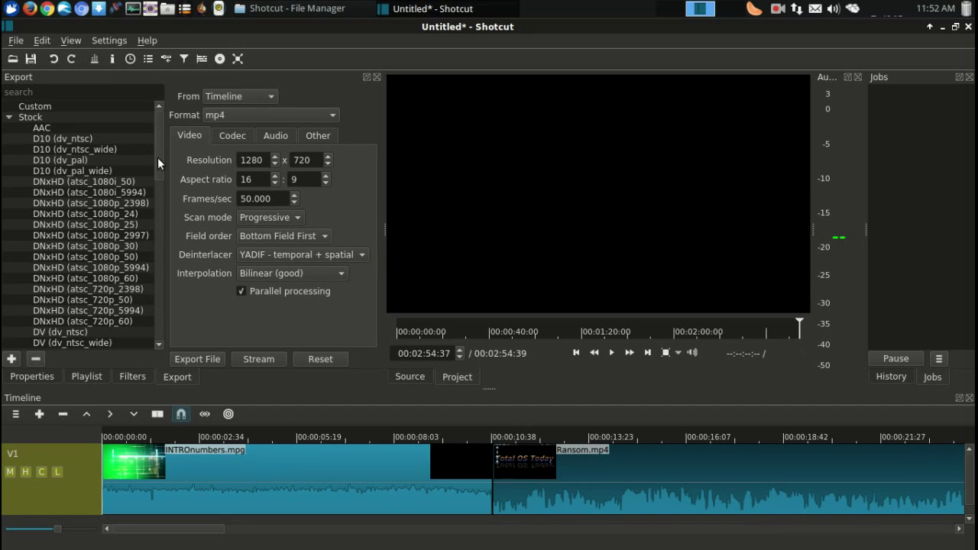
drag(157, 157, 161, 234)
click(109, 192)
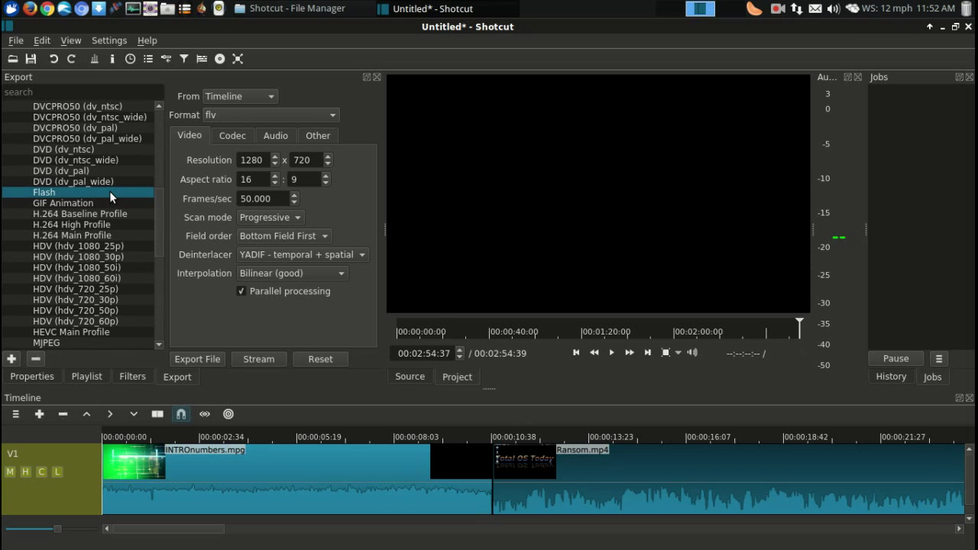
click(230, 134)
click(289, 198)
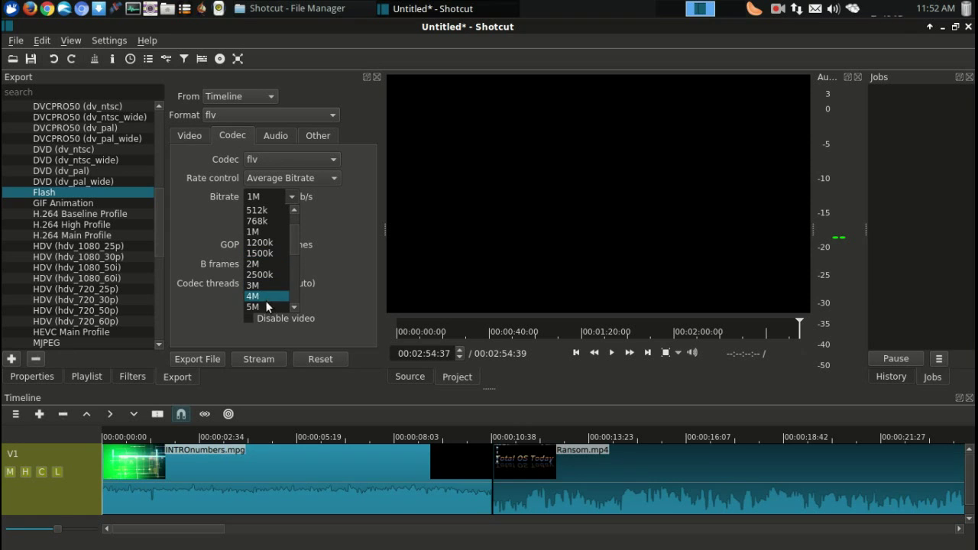
click(266, 302)
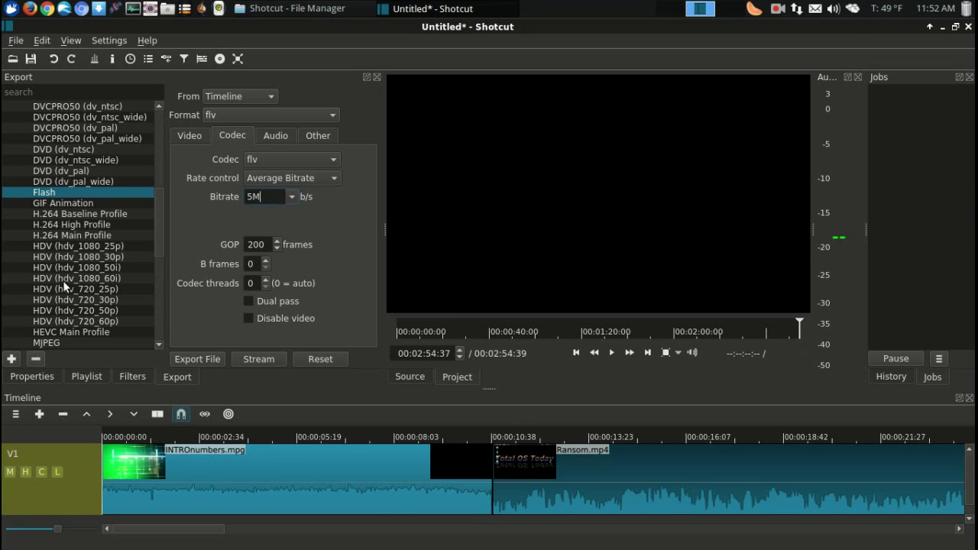
Select the HDV (hdv_720_25p) export preset, keeping mpeg2video as the video codec.
click(104, 289)
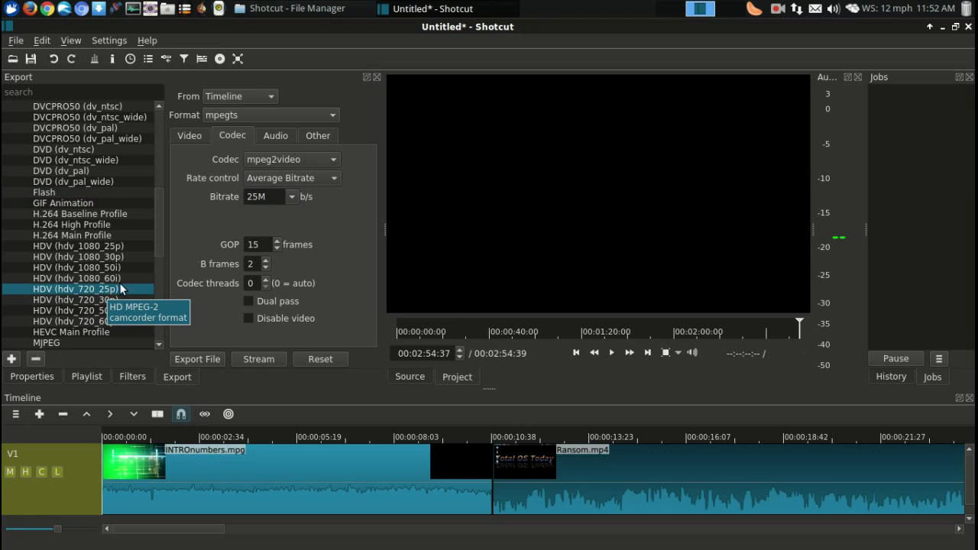
click(328, 163)
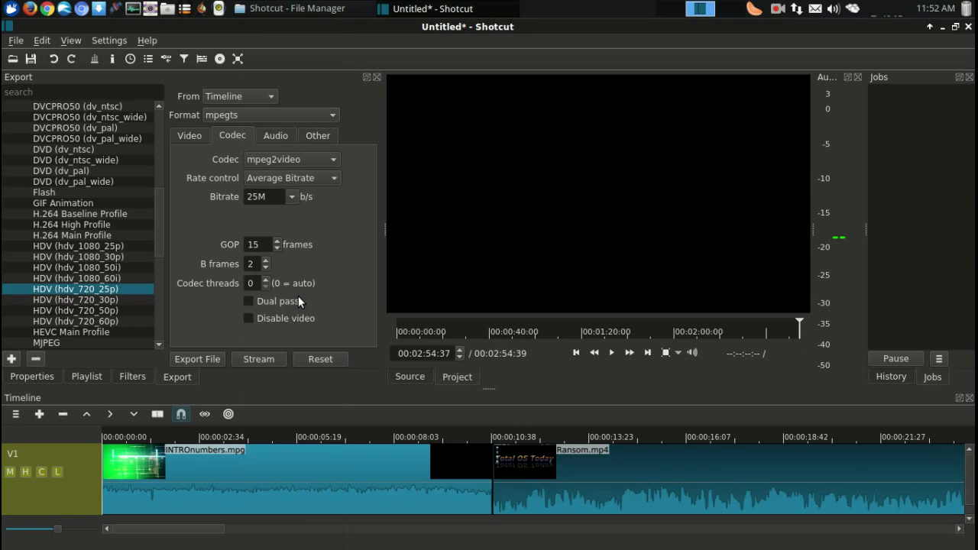
click(299, 296)
Review the export settings: mpegts, 25M bitrate, mp2 audio at 384k, 1280 x 720 at 25 fps.
click(183, 135)
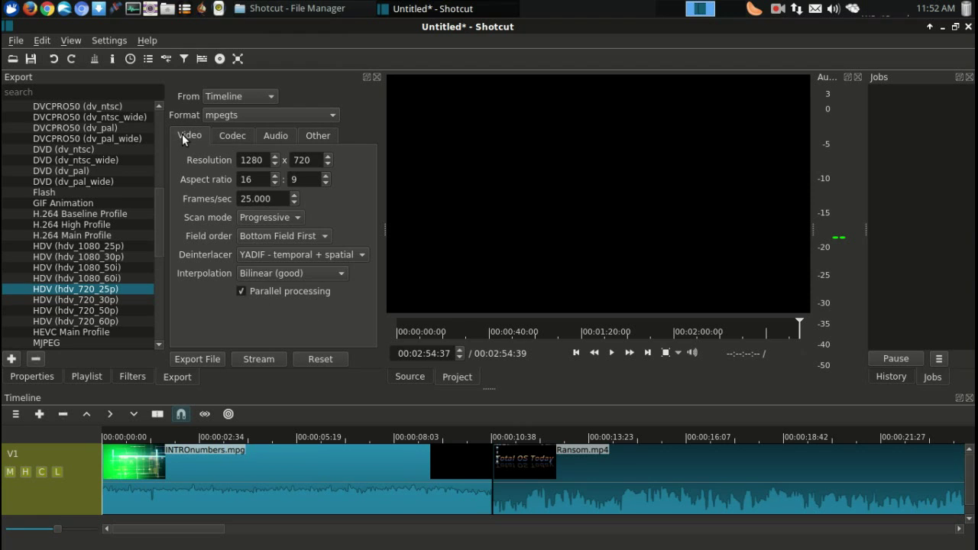
click(230, 137)
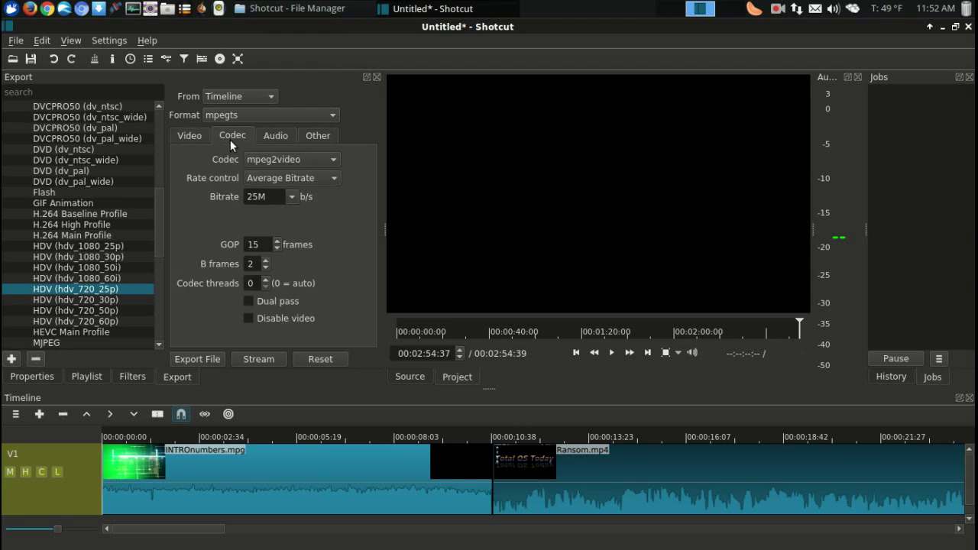
click(266, 135)
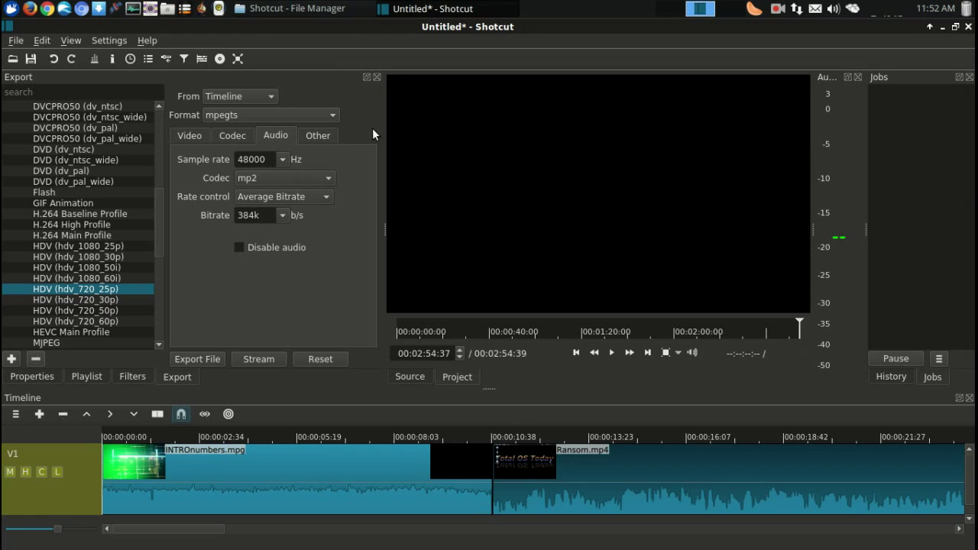
click(193, 138)
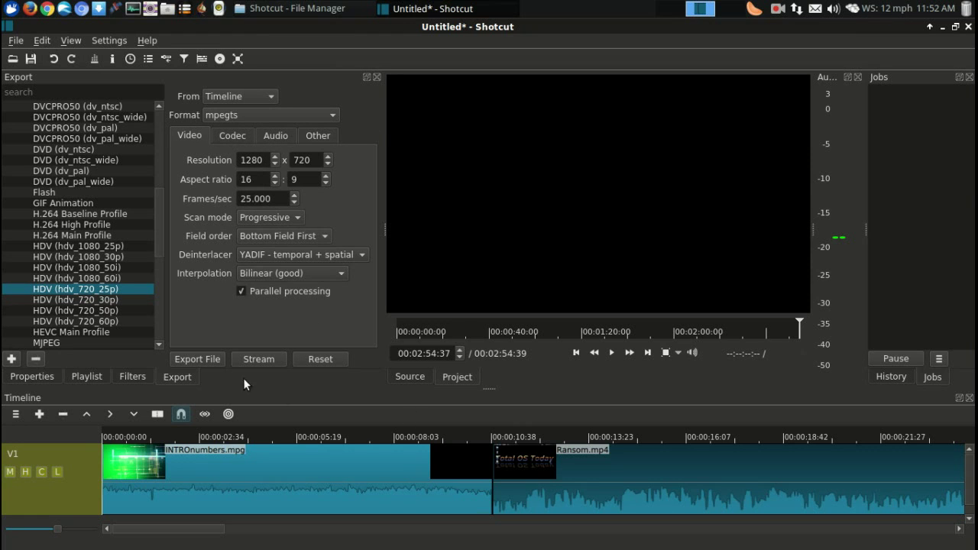
Export the timeline to the Desktop, naming the file test.m2t.
click(198, 359)
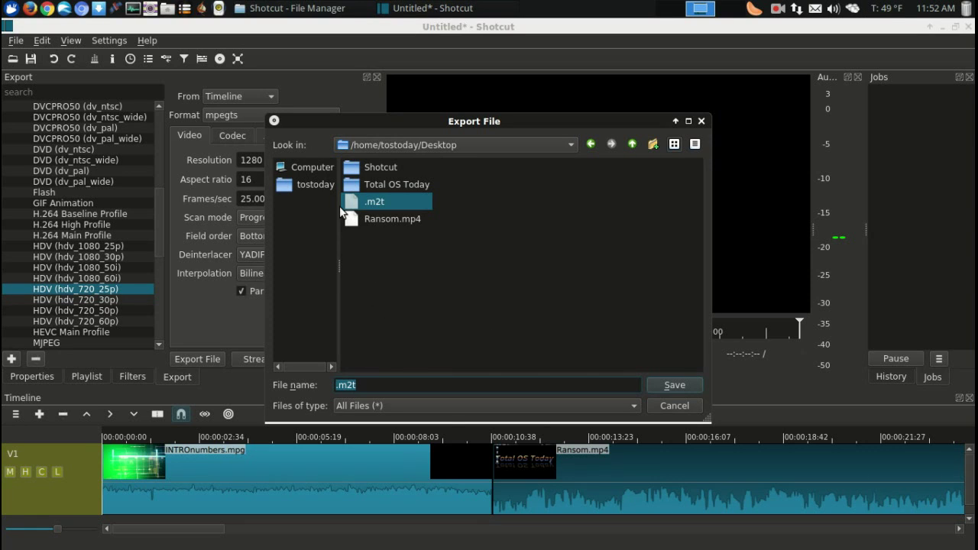
key(Home)
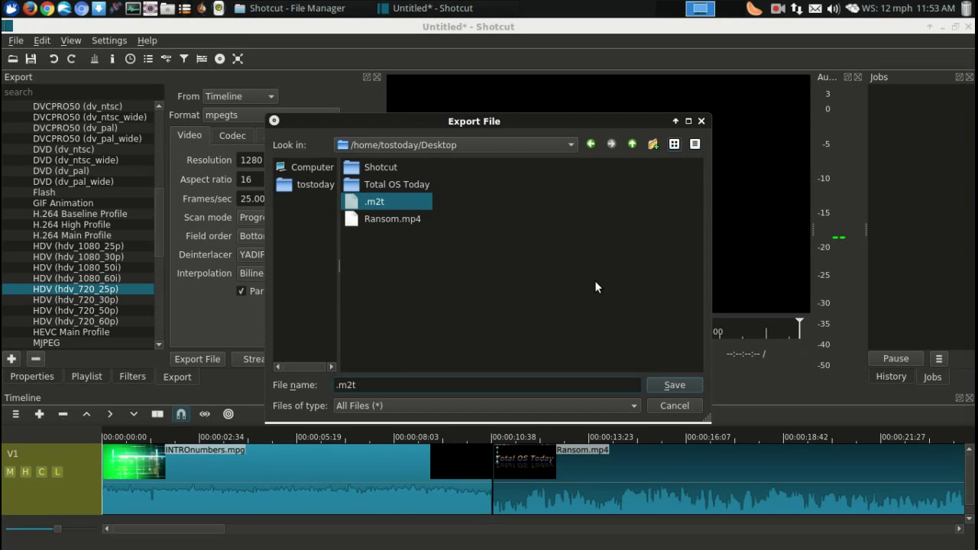
text(test)
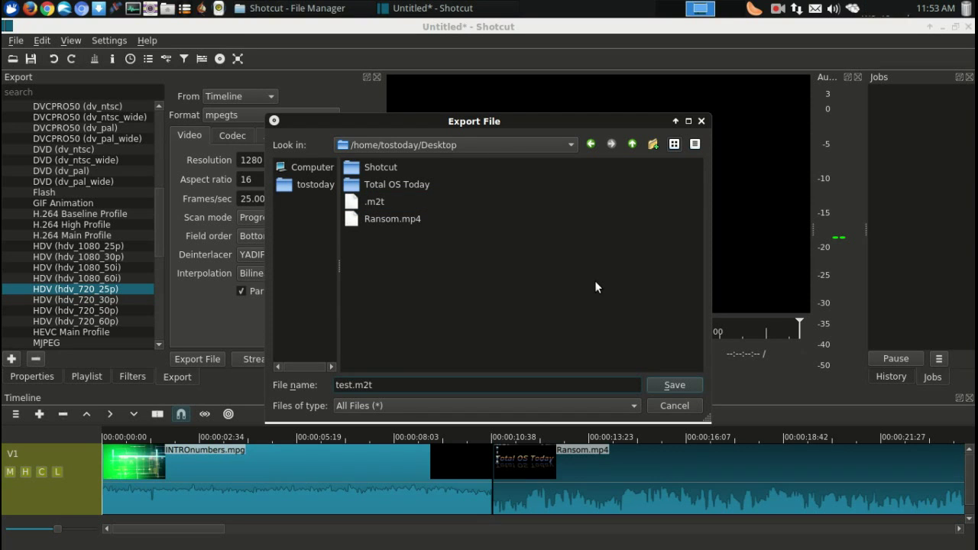
Save to start the test.m2t export, then review its Codec, Audio, Other and Video settings while it renders.
click(683, 381)
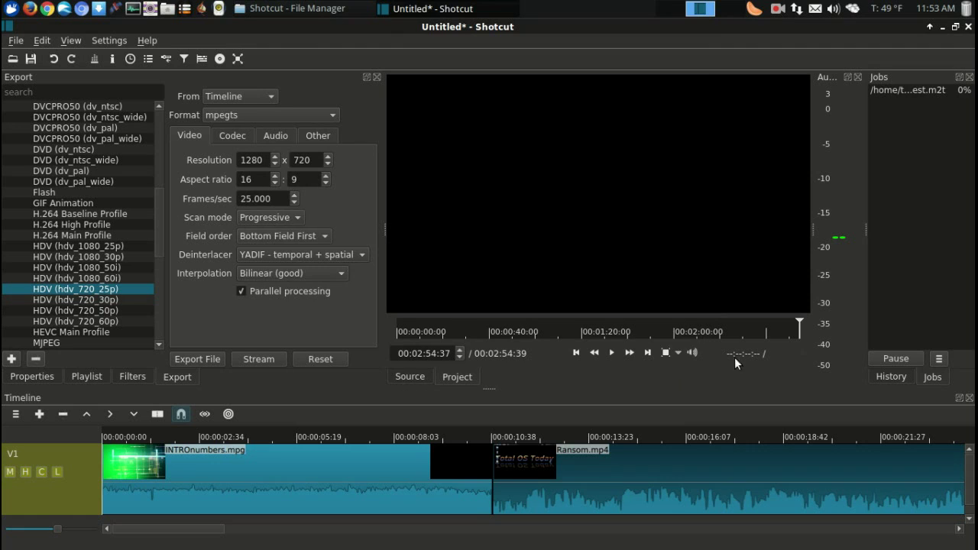
click(907, 90)
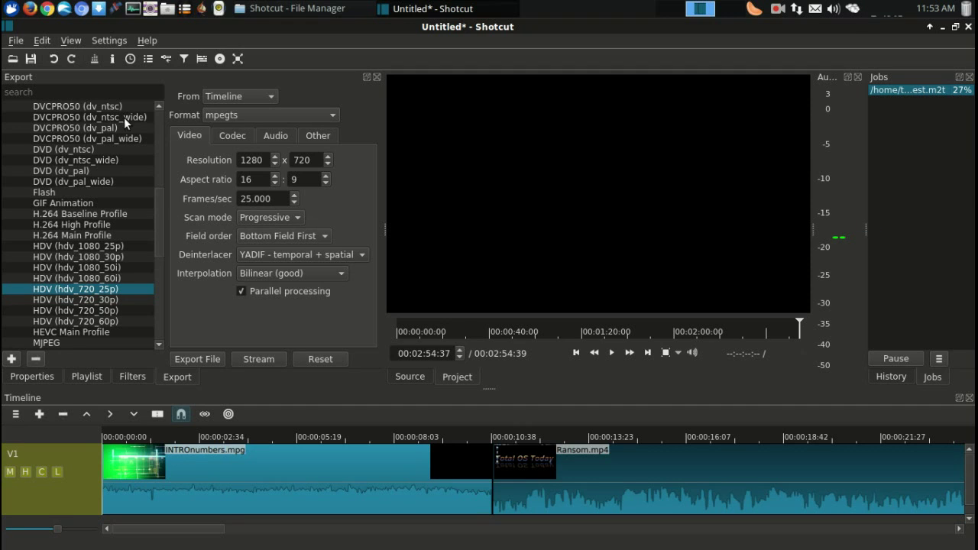
click(226, 135)
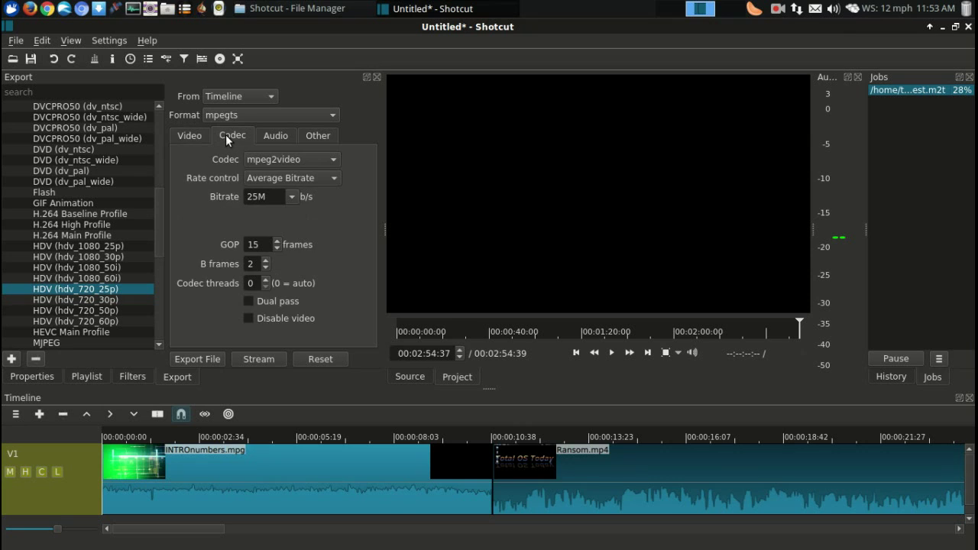
click(279, 138)
click(306, 136)
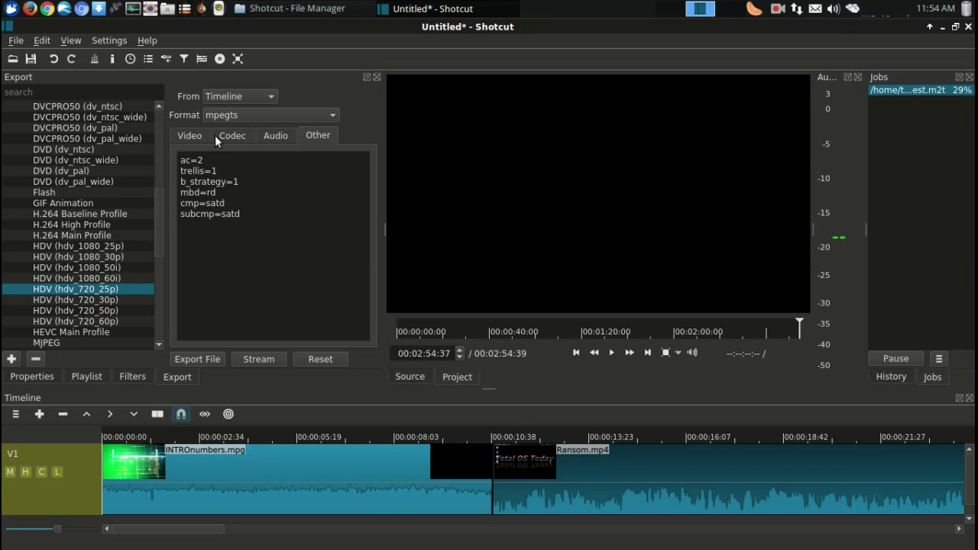
click(191, 135)
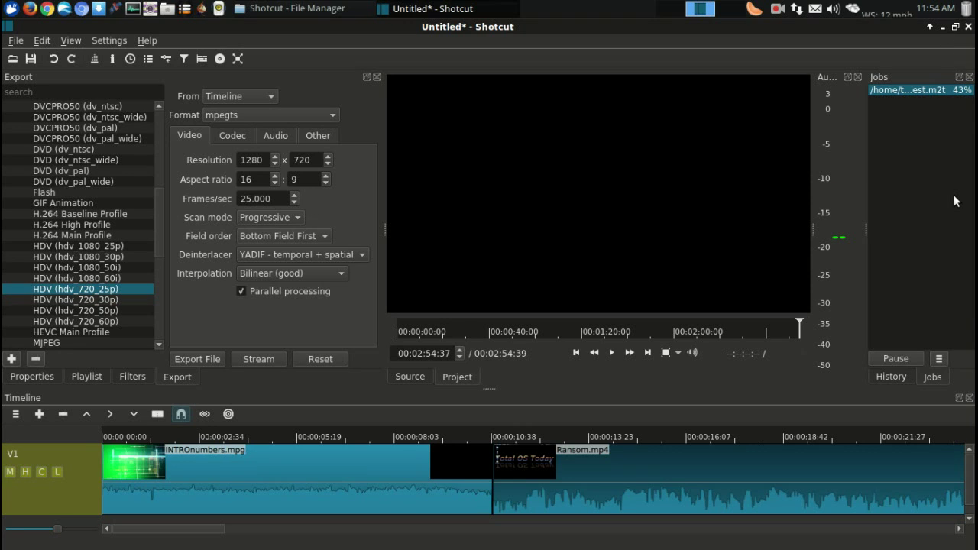
Minimise Shotcut and close the File Manager to show test.m2t on the desktop.
click(945, 27)
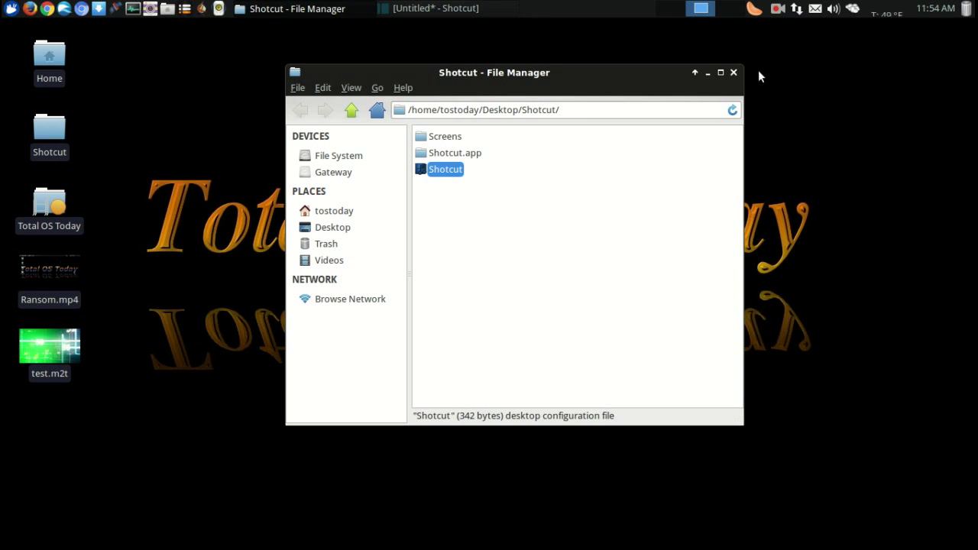
click(735, 72)
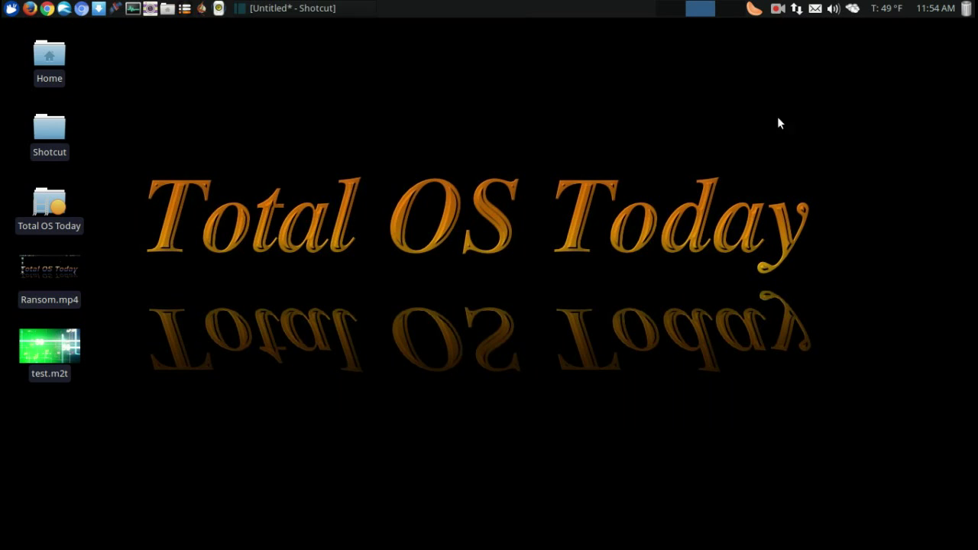